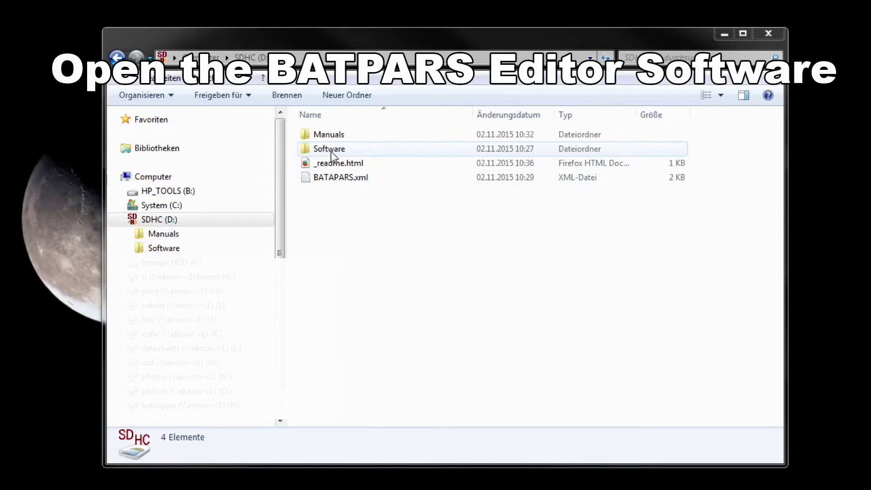
- Launch BATPARSEditor.exe from the Software folder on the SDHC (D:) card
{"action": "left_click", "coordinate": [330, 151]}
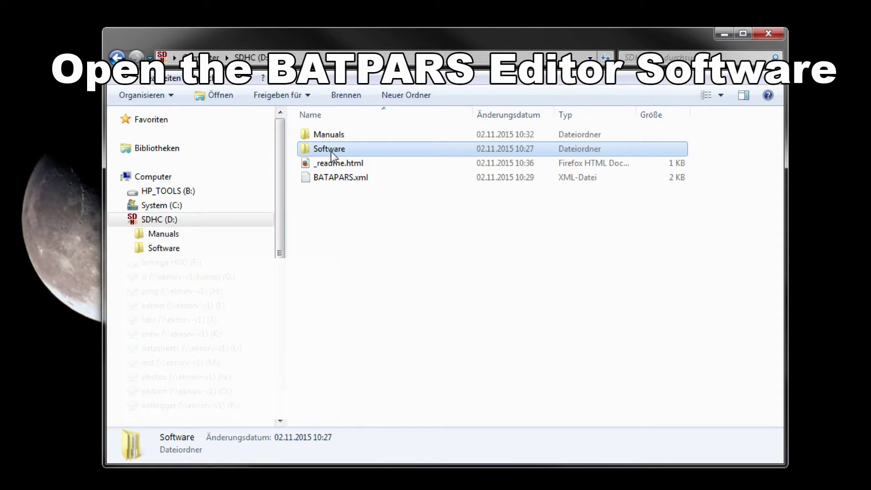
{"action": "double_click", "coordinate": [330, 151]}
{"action": "double_click", "coordinate": [330, 151]}
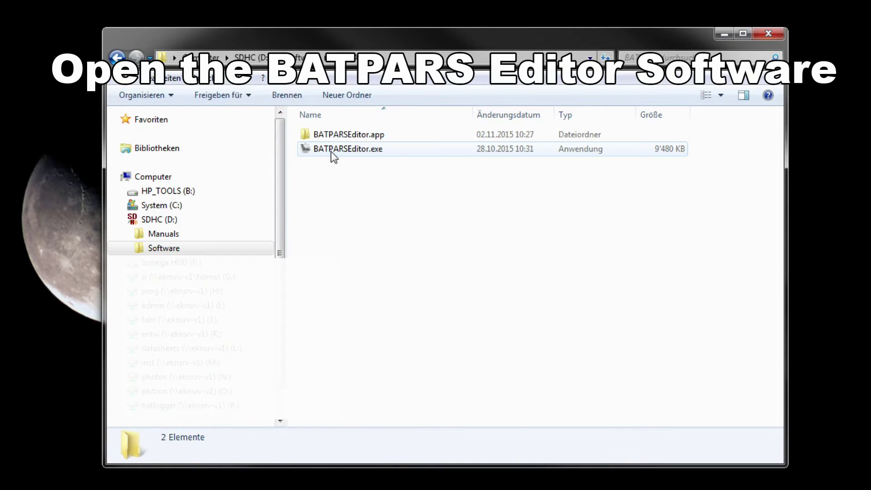
{"action": "double_click", "coordinate": [334, 154]}
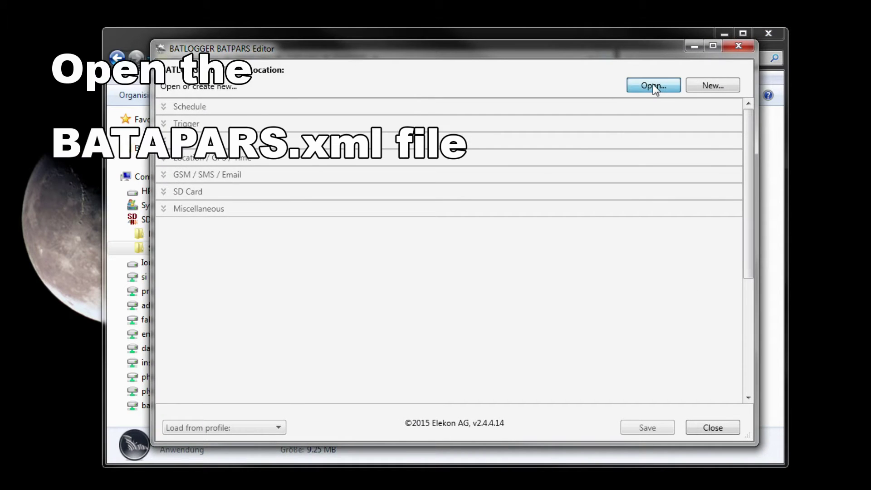
- Open the BATAPARS.xml parameter file from the SDHC (D:) card
{"action": "left_click", "coordinate": [643, 85]}
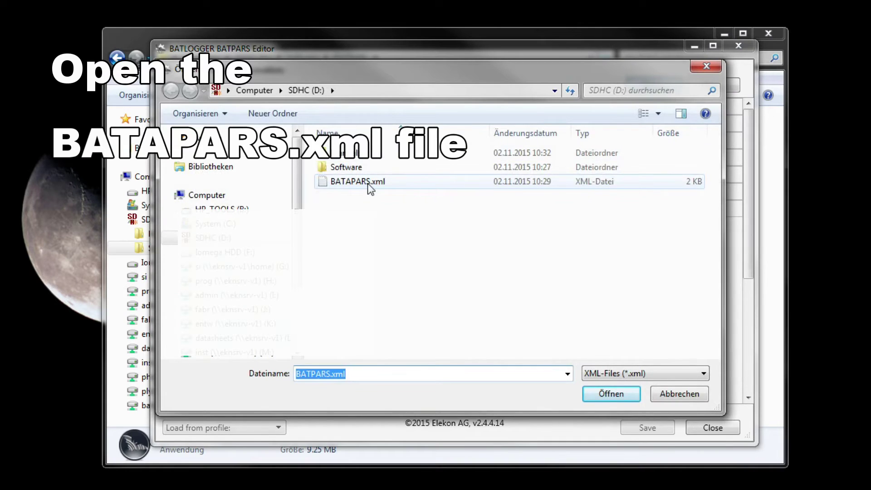
{"action": "left_click", "coordinate": [368, 184]}
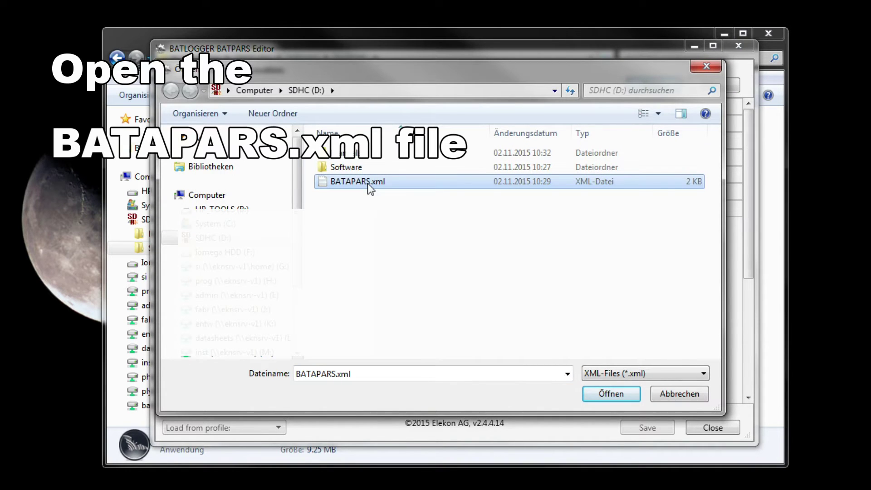
{"action": "left_click", "coordinate": [619, 394]}
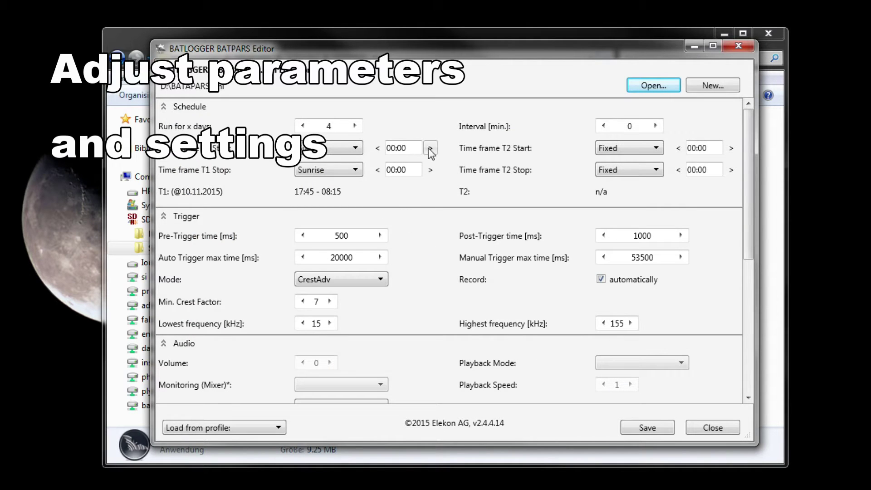
- Set time frame T1 to start at Sunset -00:30 and stop at Sunrise 00:30, with trigger mode Period
{"action": "left_click", "coordinate": [375, 148]}
- Choose the manual location from the map using Entlebuch, Luzern, and adjust the position on the map
{"action": "scroll", "coordinate": [317, 245], "scroll_direction": "down", "scroll_amount": 5}
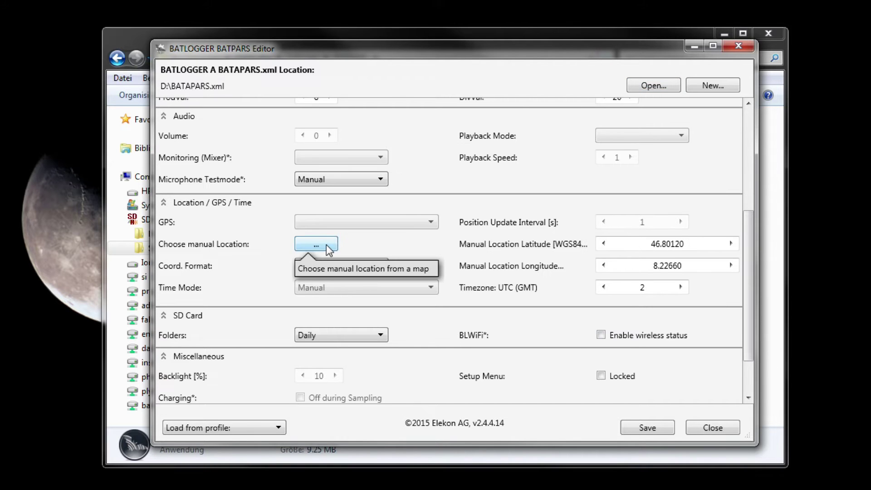
{"action": "left_click", "coordinate": [327, 245]}
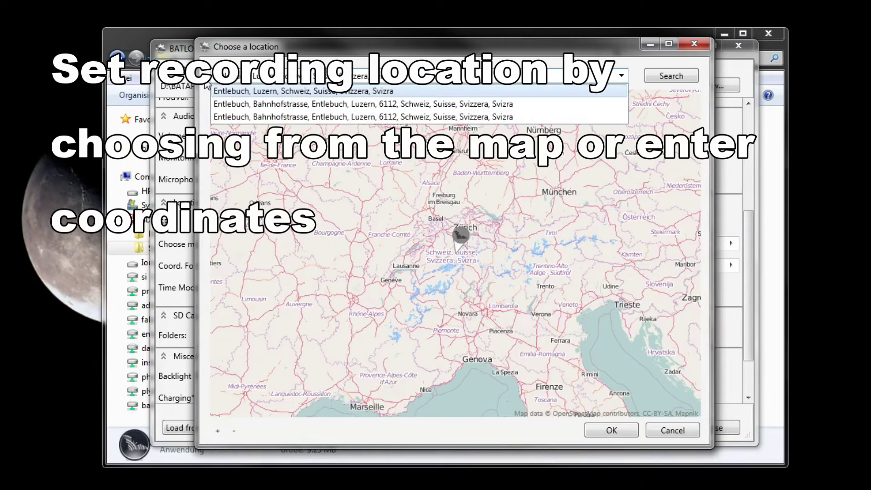
{"action": "left_click", "coordinate": [244, 91]}
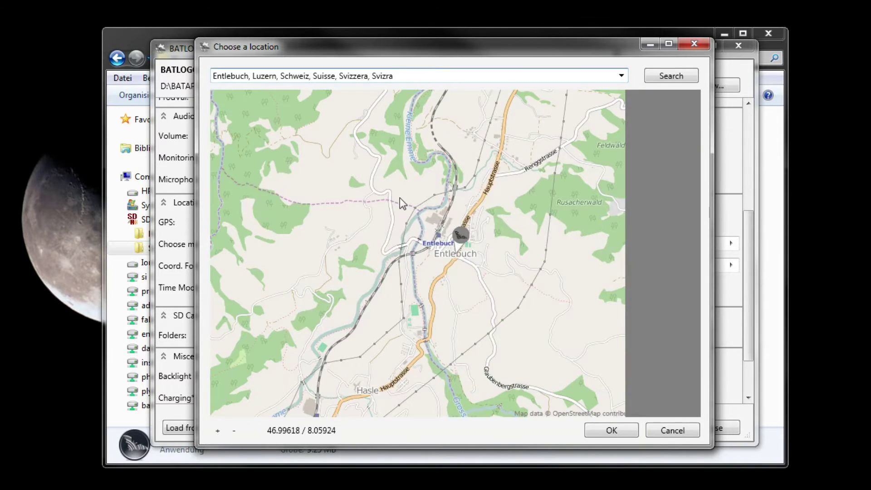
{"action": "left_click_drag", "start_coordinate": [465, 243], "coordinate": [567, 216]}
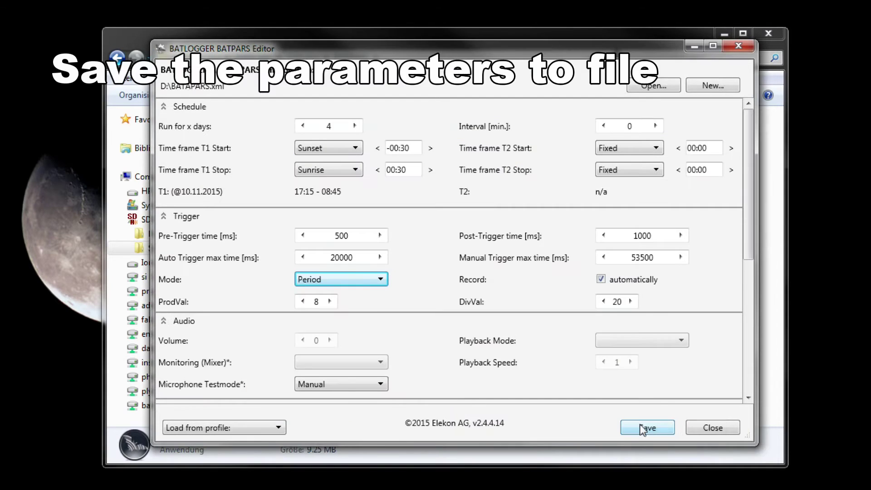
- Save the parameters to BATAPARS.xml and close the BATPARS Editor
{"action": "left_click", "coordinate": [639, 424]}
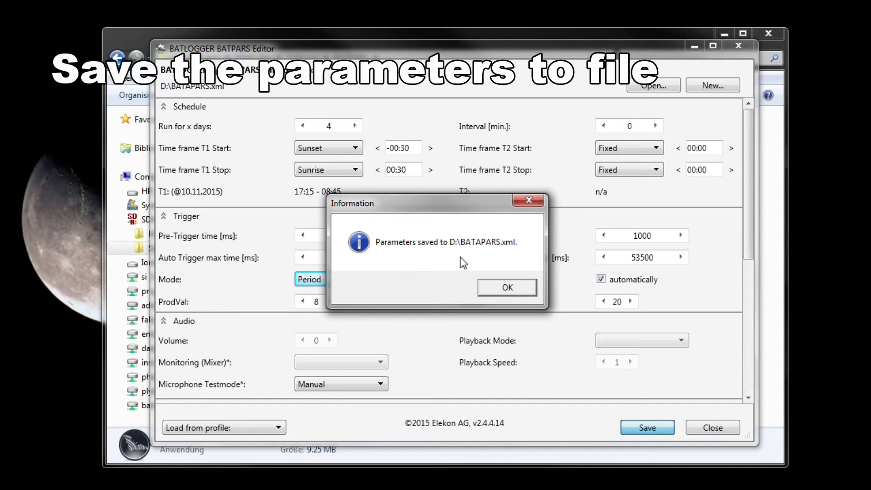
{"action": "left_click", "coordinate": [488, 286]}
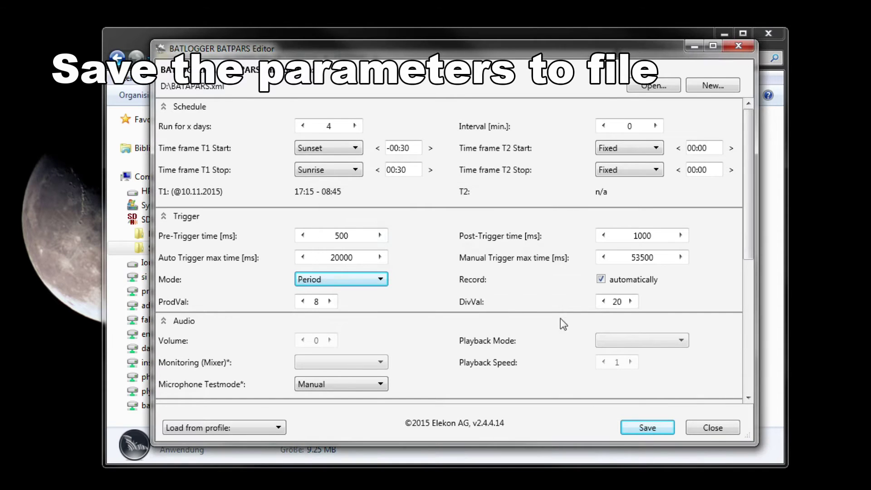
{"action": "left_click", "coordinate": [709, 427]}
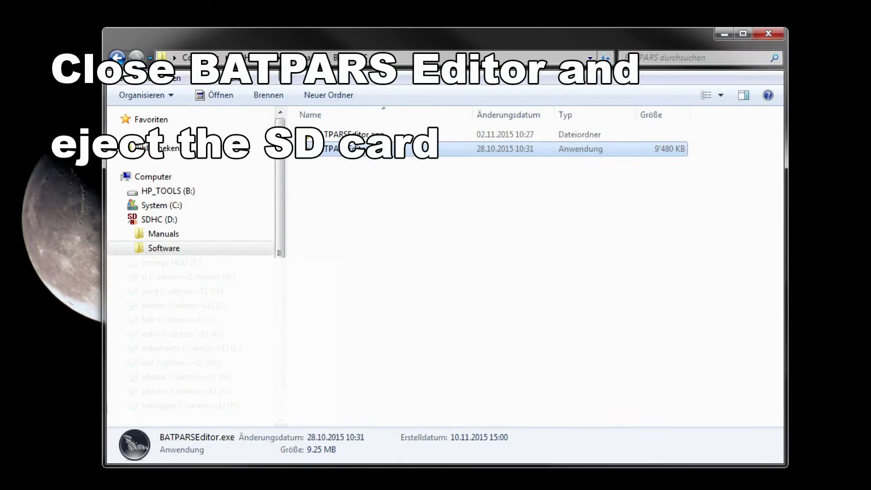
- Return to the SD card's root folder, select BATAPARS.xml to check it, and eject the SDHC (D:) card
{"action": "left_click", "coordinate": [249, 58]}
{"action": "left_click", "coordinate": [344, 177]}
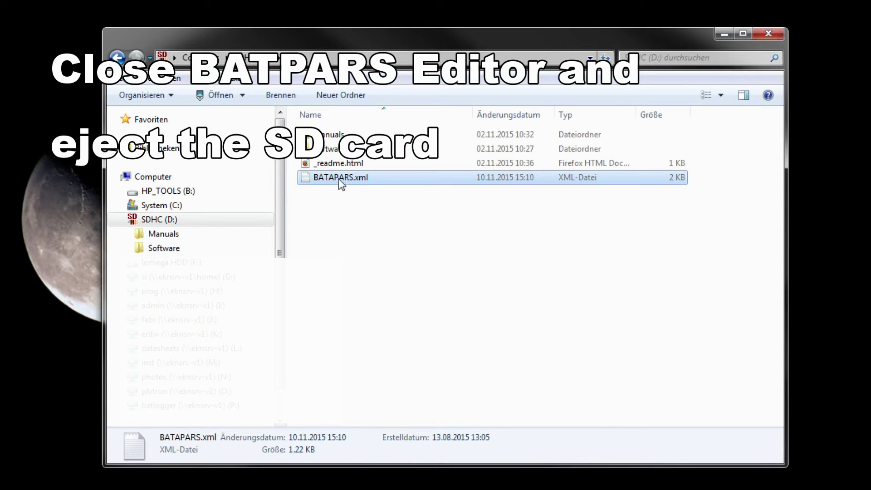
{"action": "right_click", "coordinate": [162, 226]}
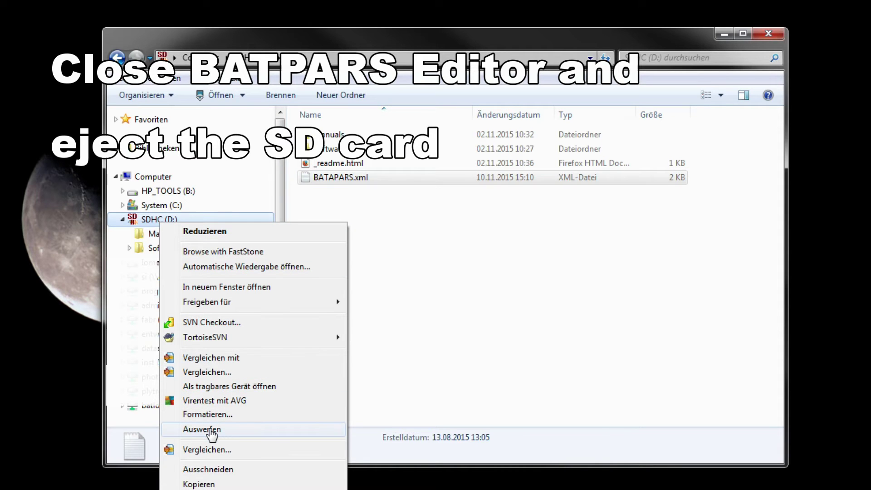
{"action": "left_click", "coordinate": [211, 431]}
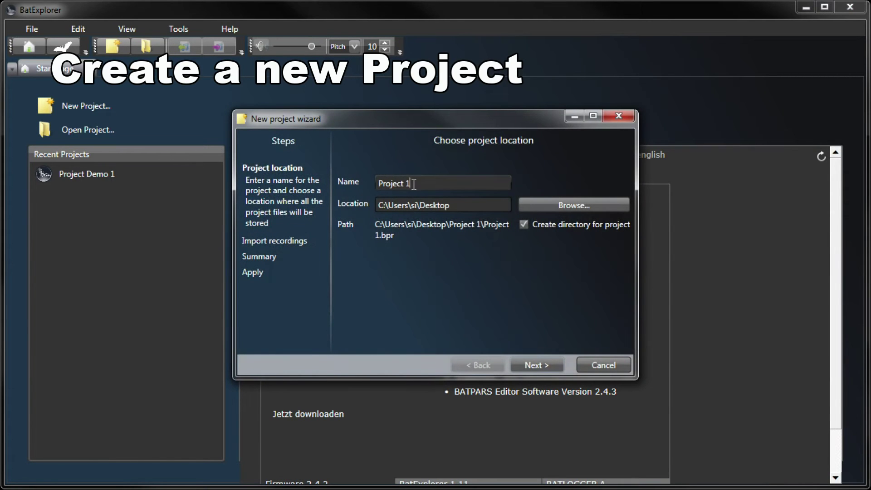
- Name the new BatExplorer project "Project Demo 2" and continue to the recordings import
{"action": "left_click", "coordinate": [414, 184]}
{"action": "key", "text": "BackSpace"}
{"action": "type", "text": "Demo 2"}
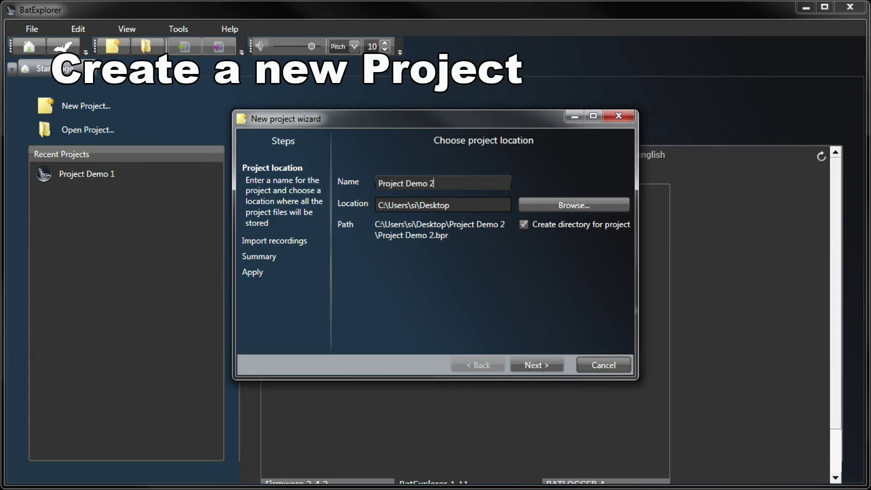
{"action": "left_click", "coordinate": [539, 364]}
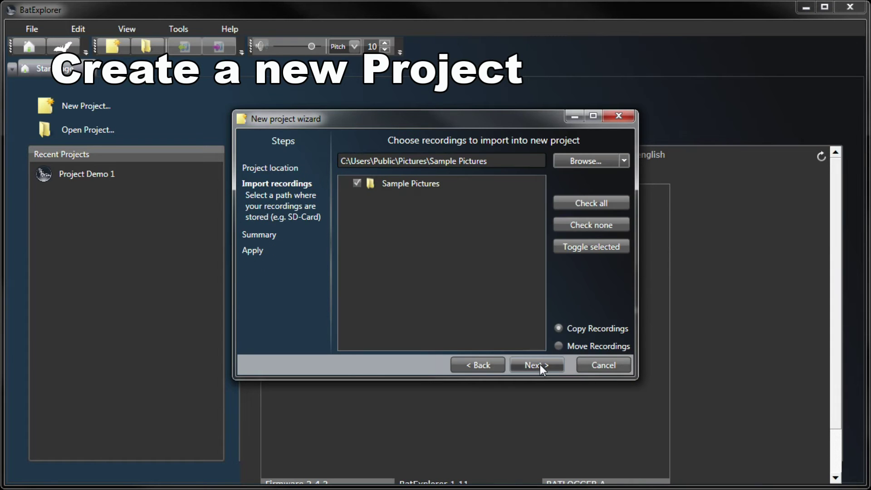
- Import the recordings from the BATLOGGER card (Q:\) and create the project with analysis after creation enabled
{"action": "left_click", "coordinate": [624, 160]}
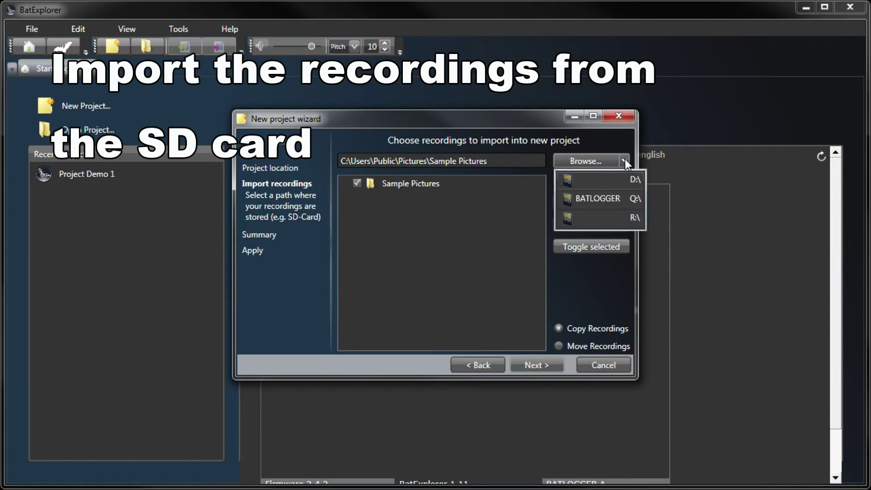
{"action": "left_click", "coordinate": [600, 200]}
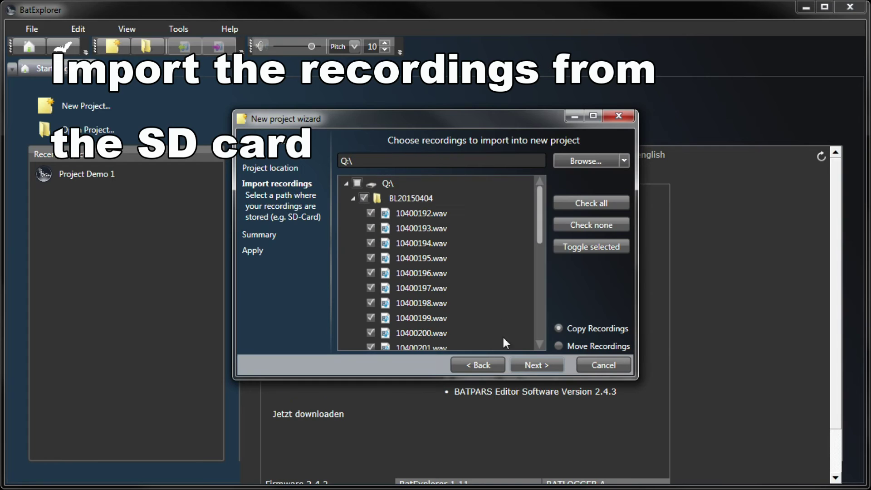
{"action": "left_click", "coordinate": [531, 366]}
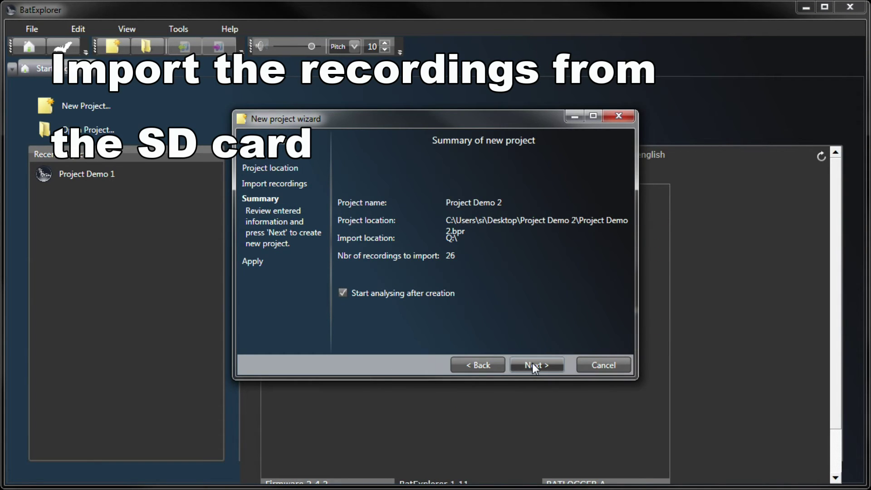
{"action": "left_click", "coordinate": [532, 362]}
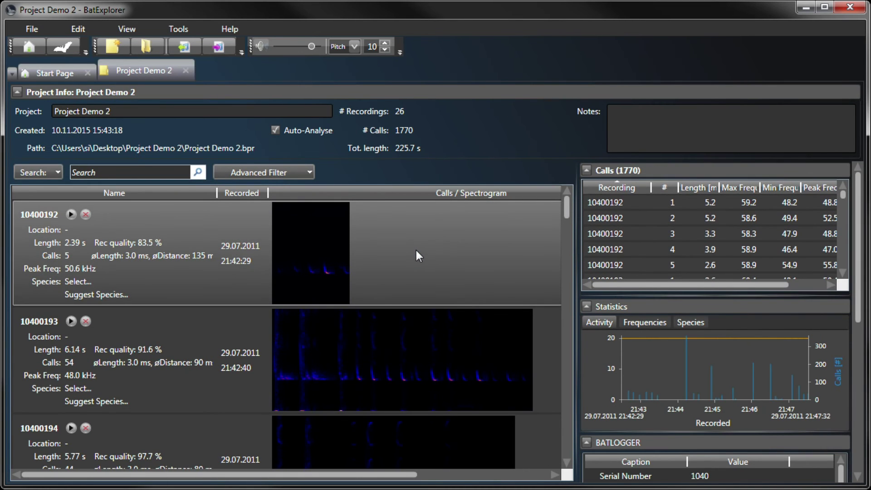
- Look up the species suggestions for recording 10400198
{"action": "scroll", "coordinate": [415, 249], "scroll_direction": "down", "scroll_amount": 6}
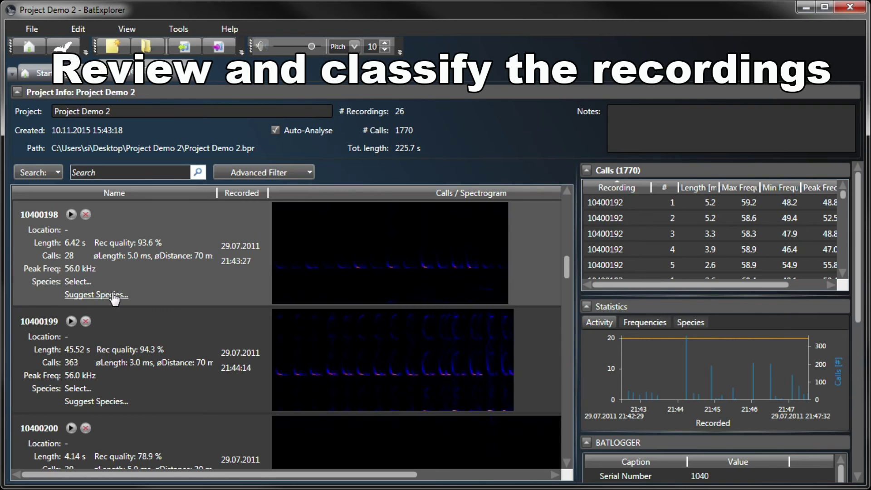
{"action": "left_click", "coordinate": [112, 295]}
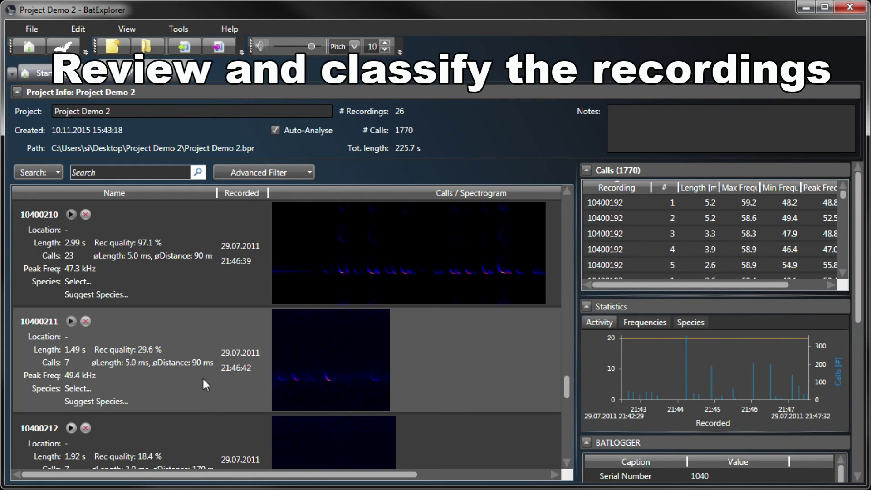
- Open recording 10400211 and inspect its first two calls, with the call overlay hidden and the guides shown on the spectrogram
{"action": "double_click", "coordinate": [202, 378]}
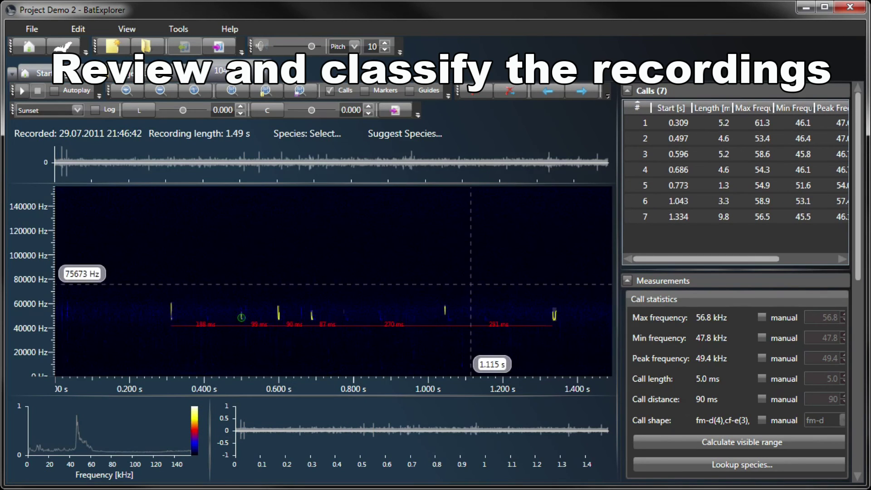
{"action": "left_click", "coordinate": [674, 125]}
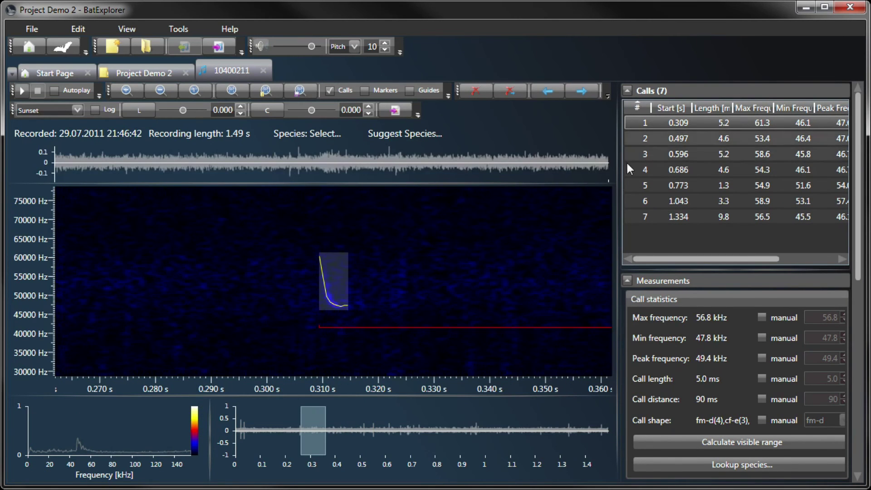
{"action": "left_click", "coordinate": [671, 143]}
{"action": "left_click", "coordinate": [340, 91]}
{"action": "left_click", "coordinate": [417, 90]}
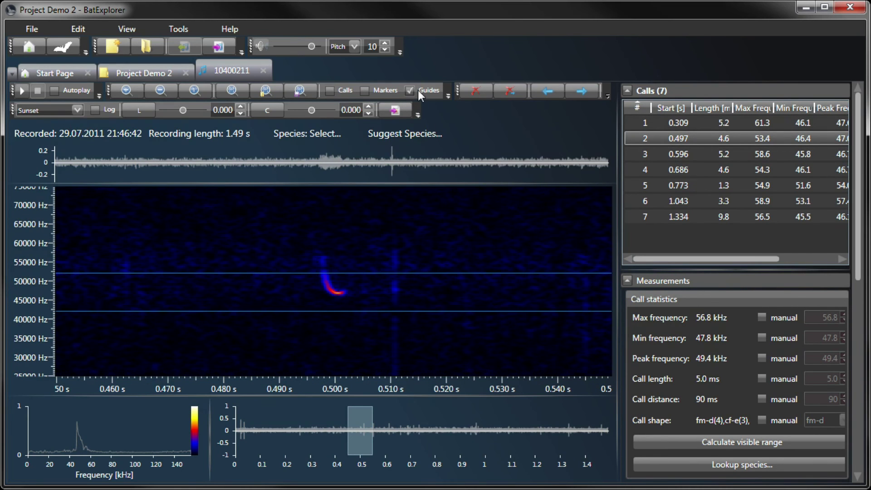
- Assign the suggested species Pipistrellus pipistrellus to recording 10400211 and close the recording
{"action": "left_click", "coordinate": [400, 136]}
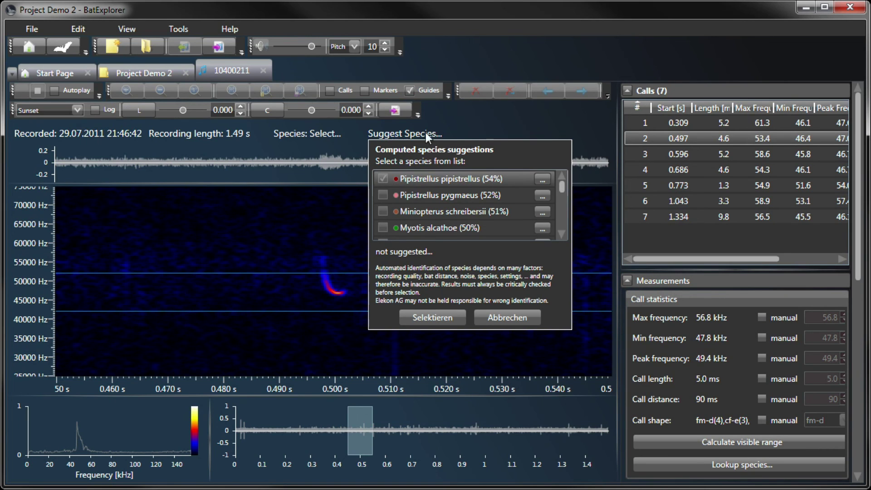
{"action": "left_click", "coordinate": [438, 319]}
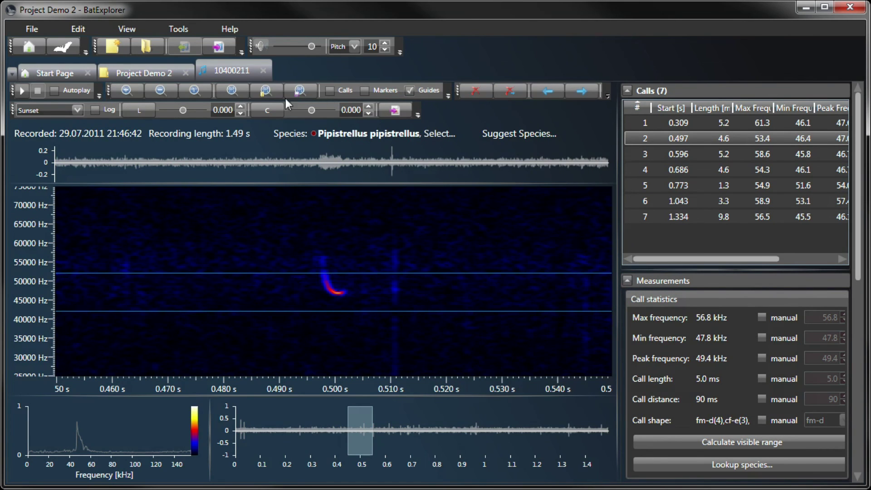
{"action": "left_click", "coordinate": [263, 71]}
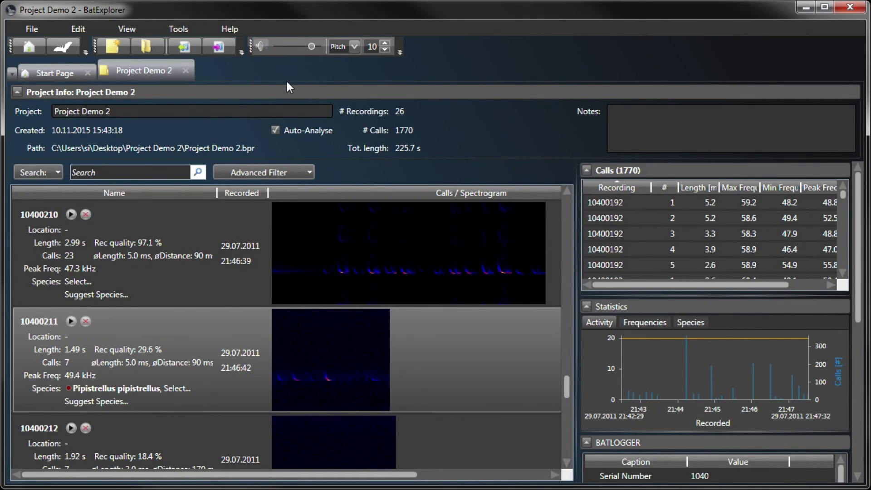